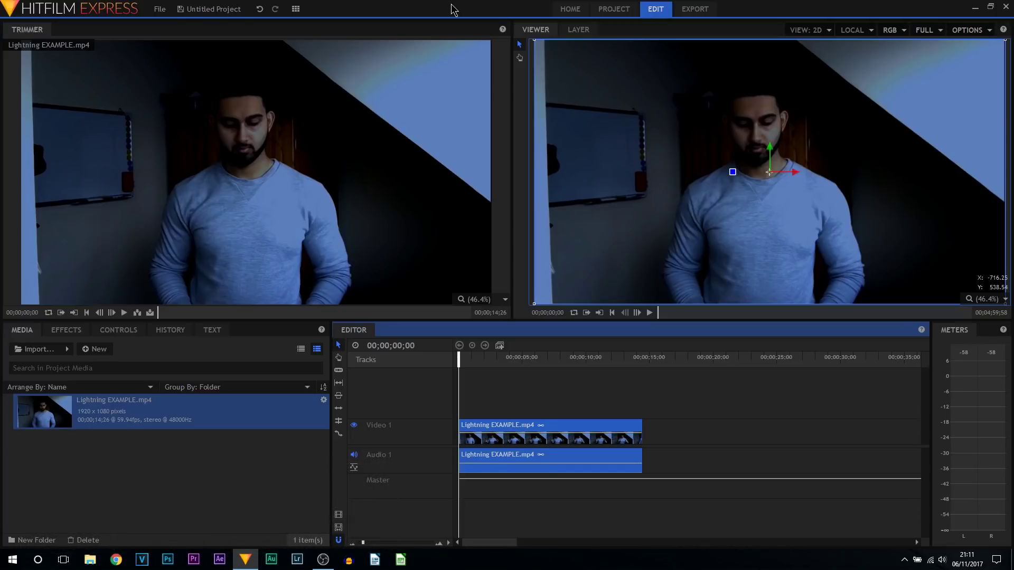
Step: Preview the lightning clip, then convert it into a composite shot
left_click(649, 313)
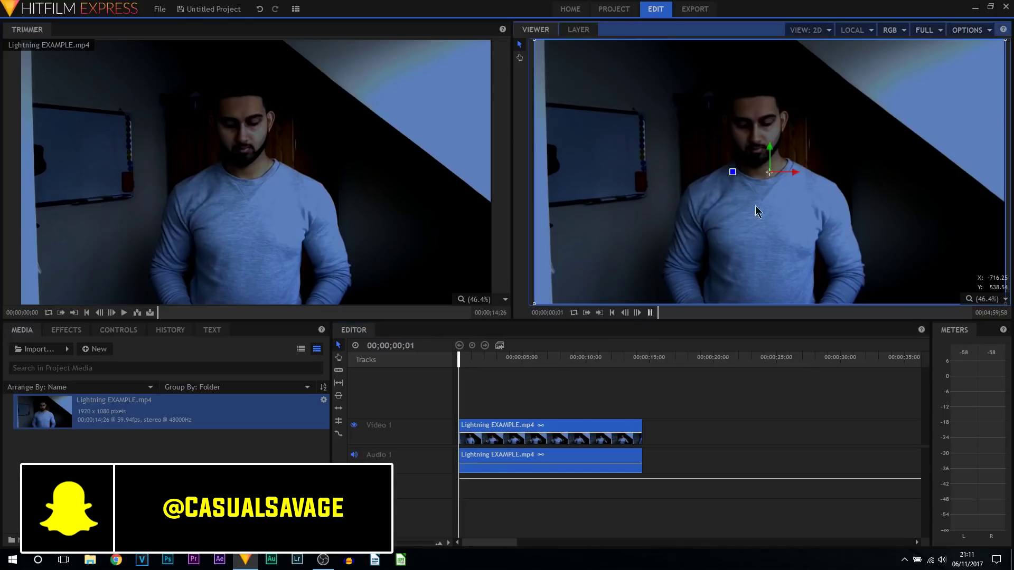
left_click(650, 312)
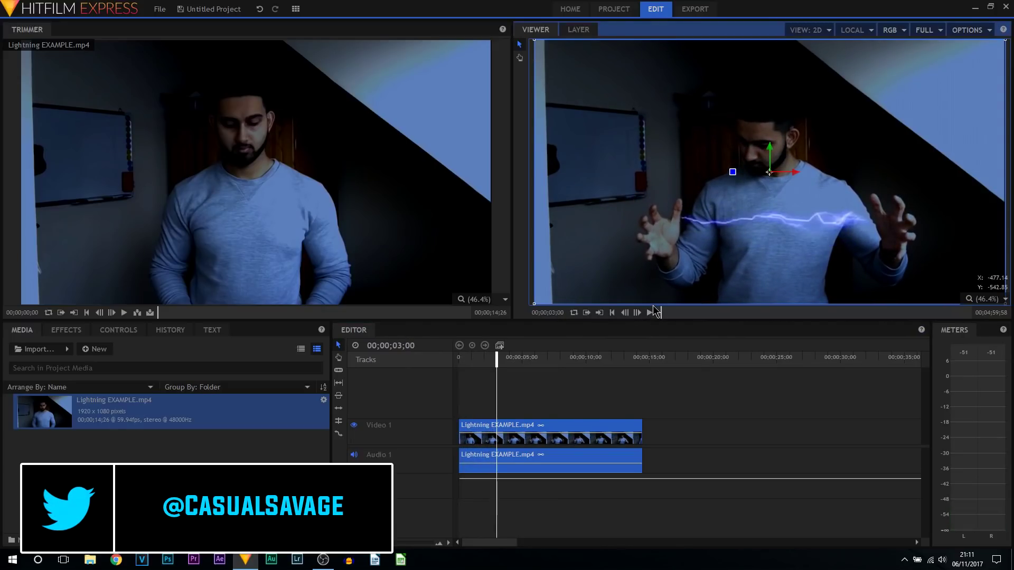
right_click(502, 444)
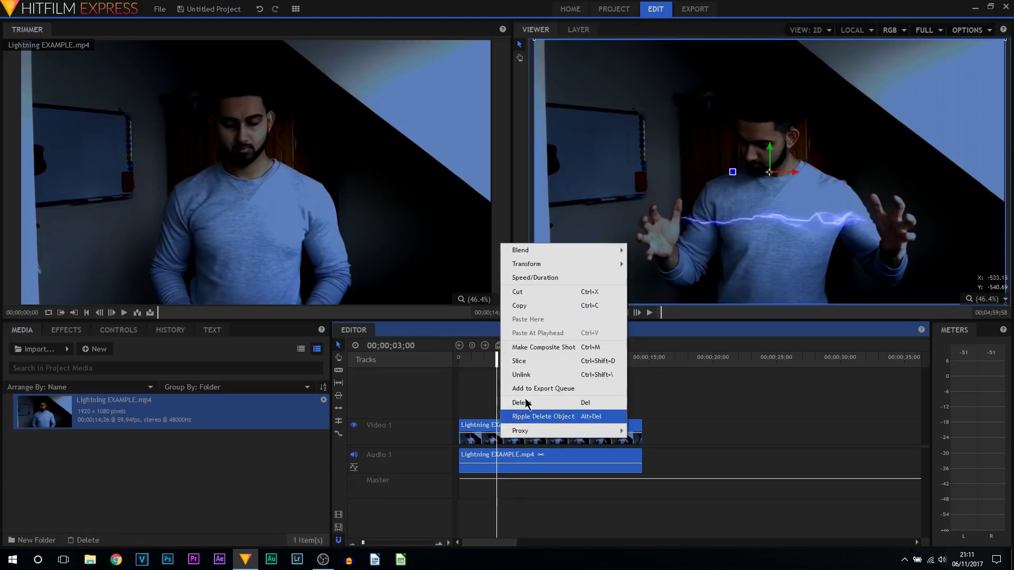
left_click(554, 350)
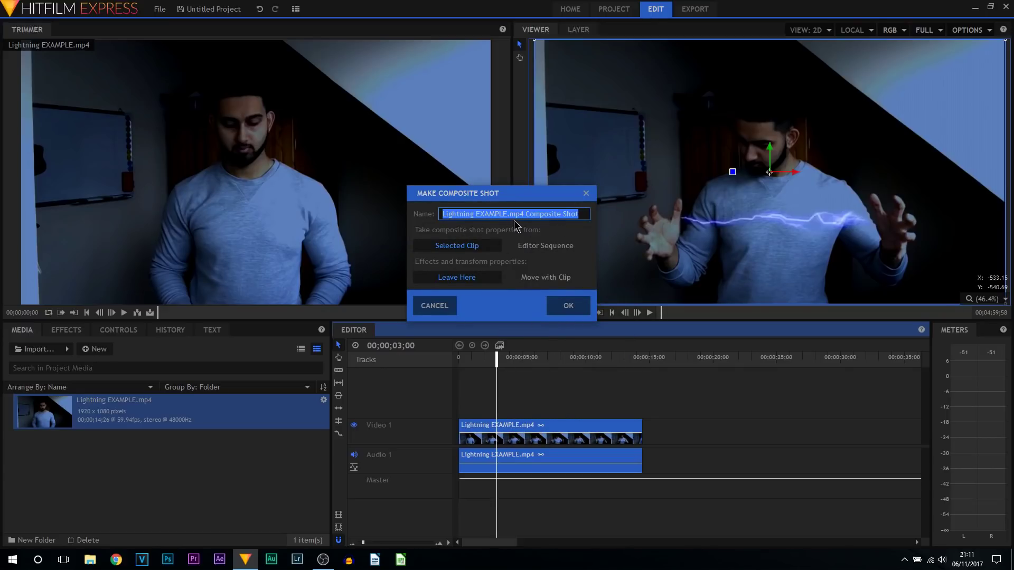
left_click(568, 307)
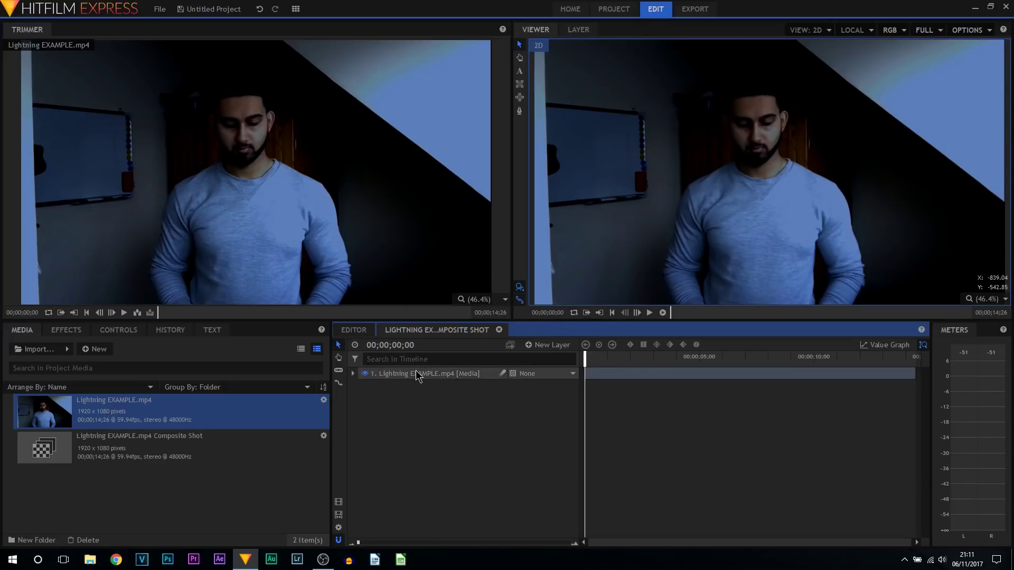
Step: Expand the lightning layer's Transform group and add a 100% Scale keyframe at 00;00;00;00
left_click(417, 375)
left_click(352, 374)
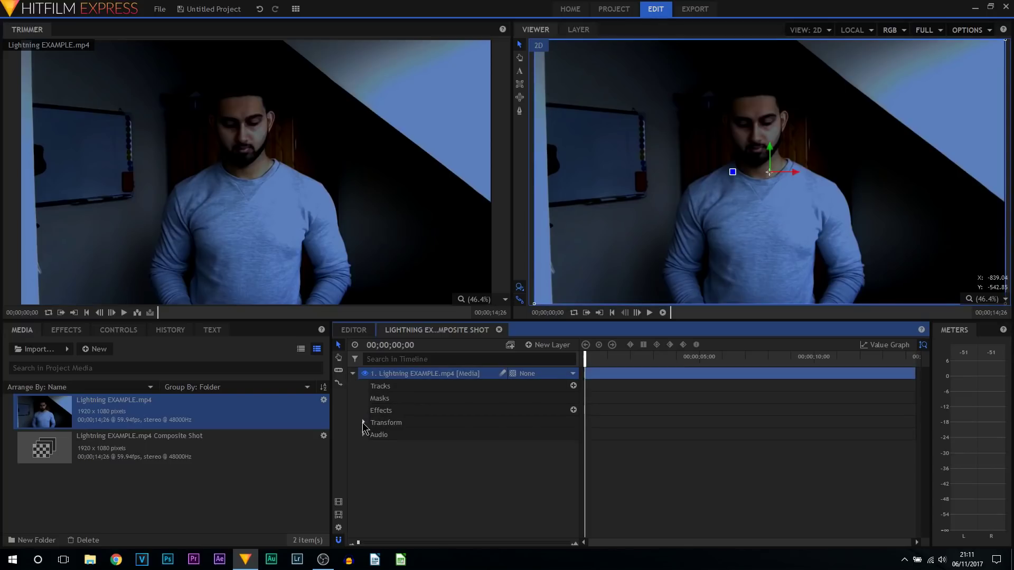
left_click(363, 422)
left_click(405, 470)
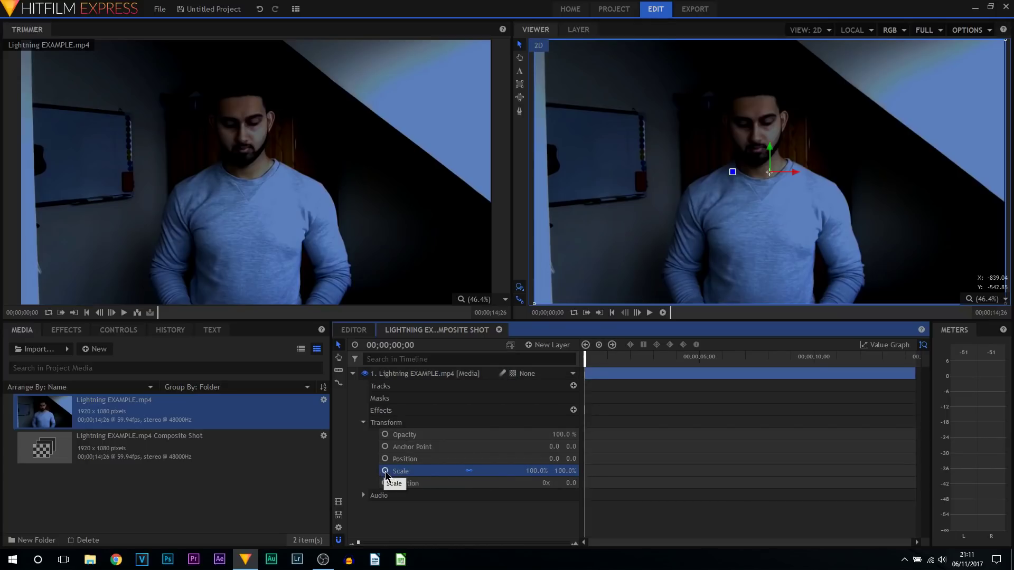
left_click(385, 471)
Step: Move the playhead to 00;00;06;21 and raise Scale to 152% to keyframe the zoom-in
left_click_drag(587, 363, 634, 365)
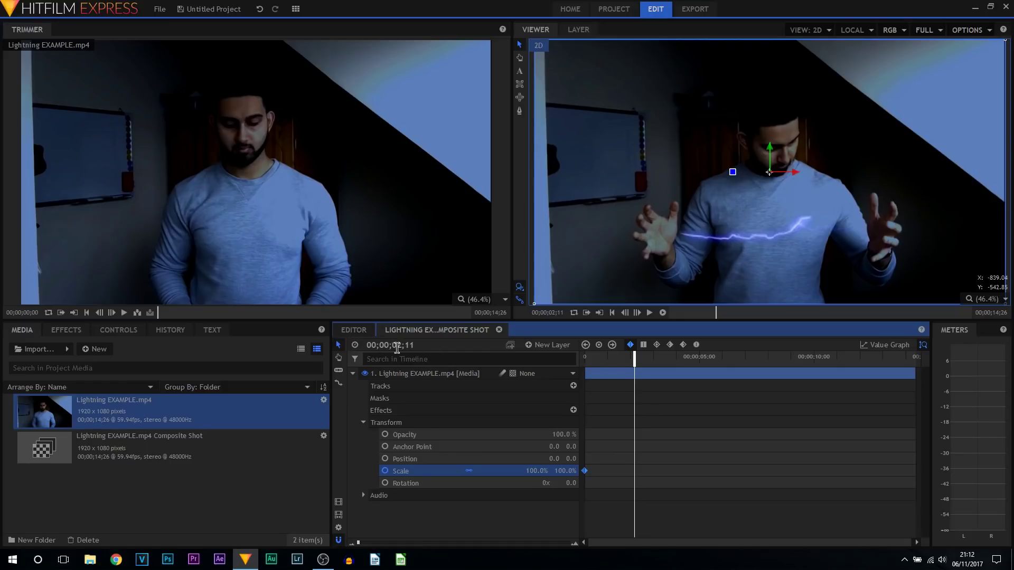
left_click_drag(634, 364, 730, 362)
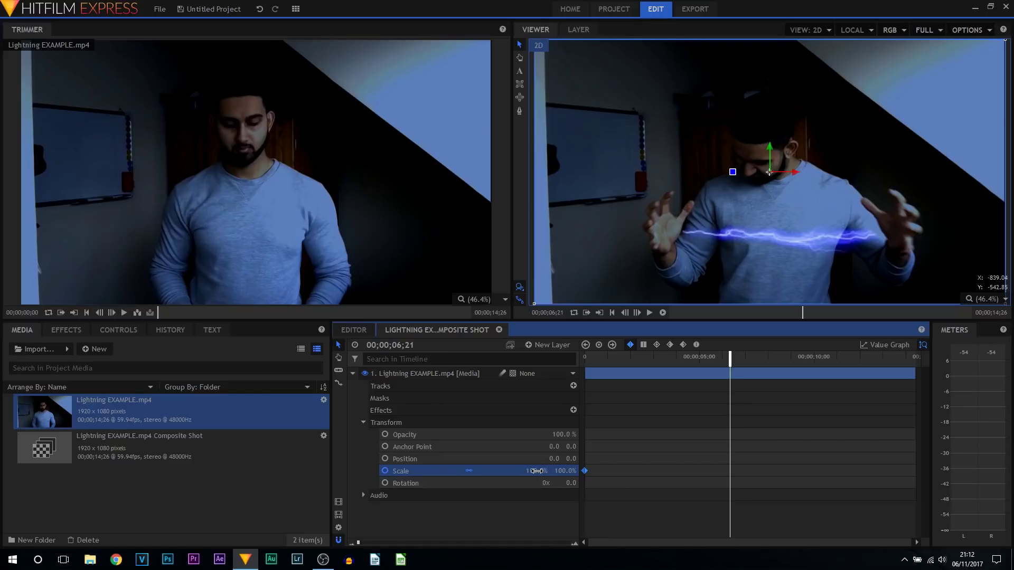
left_click_drag(536, 471, 579, 471)
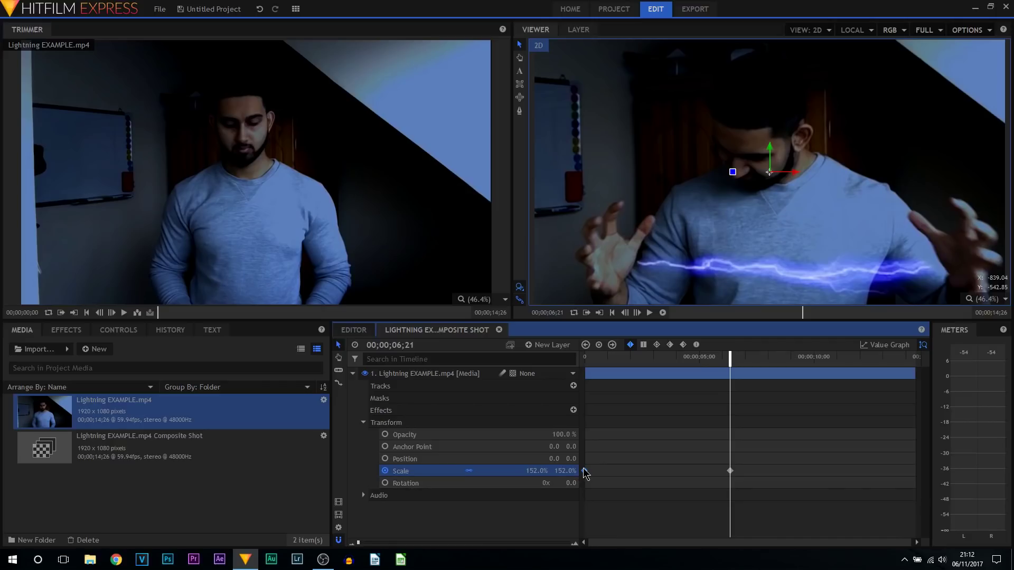
Step: Preview the 100%-to-152% zoom-in from the start of the shot
key("Home")
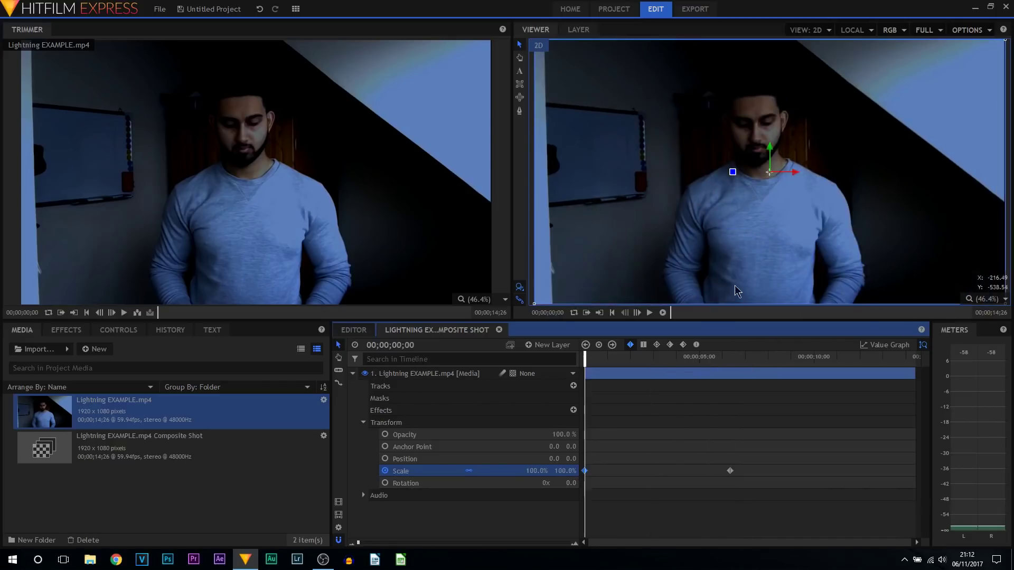
left_click_drag(726, 363, 731, 362)
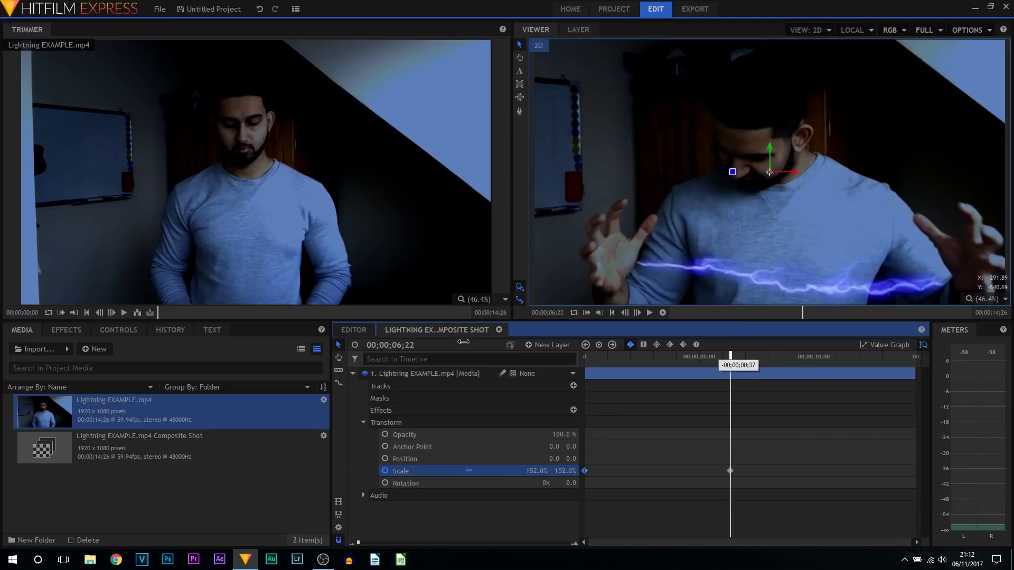
left_click_drag(802, 312, 680, 313)
left_click(650, 312)
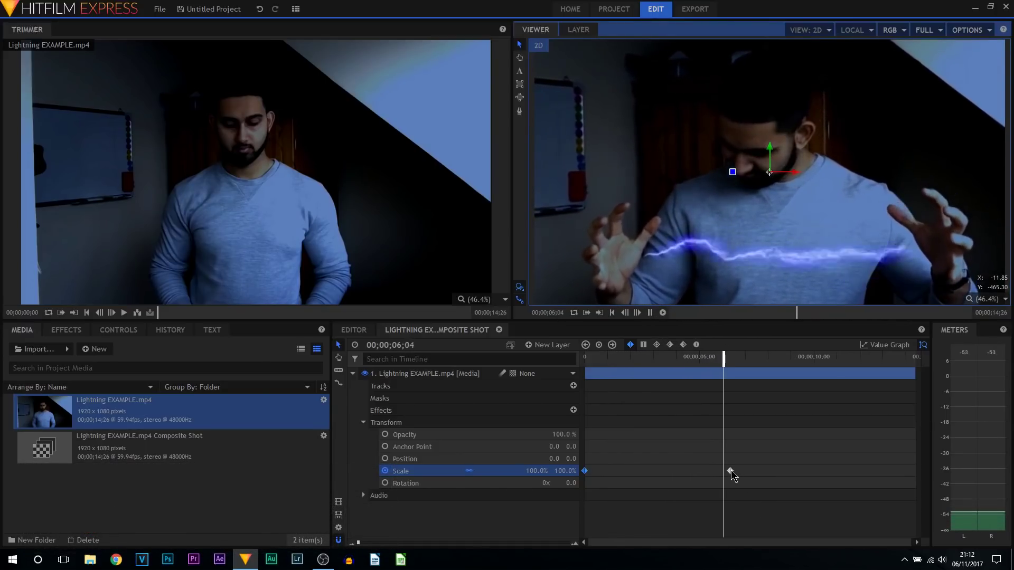
left_click(650, 313)
Step: Set the 152% Scale keyframe to Smooth temporal interpolation and replay to check the easing
left_click(790, 475)
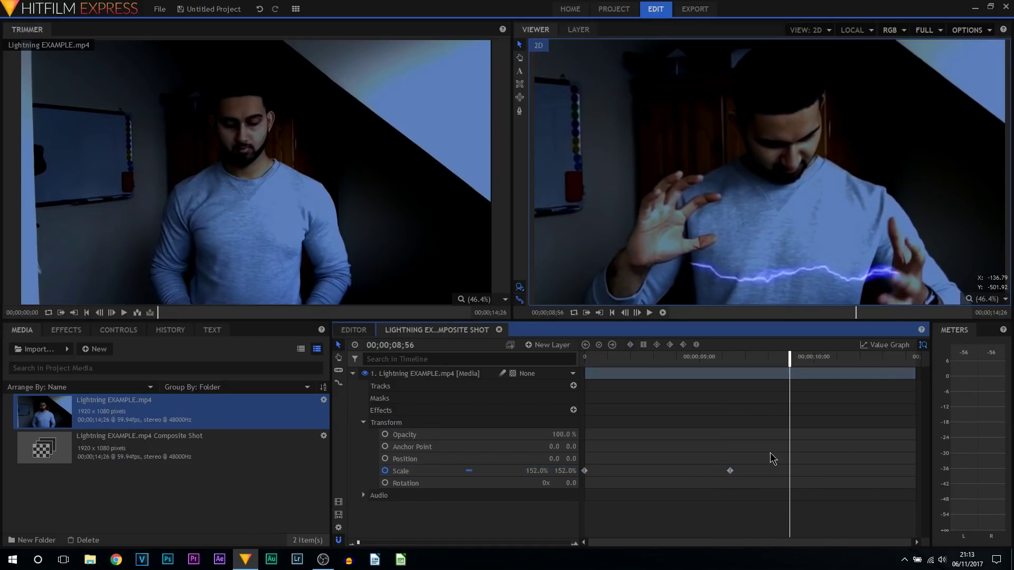
left_click(730, 471)
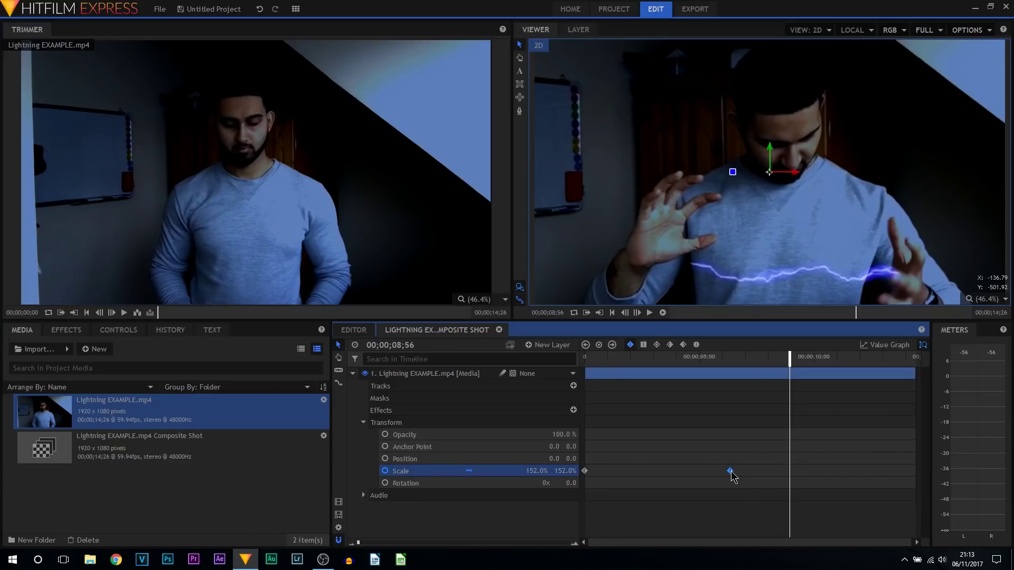
right_click(731, 476)
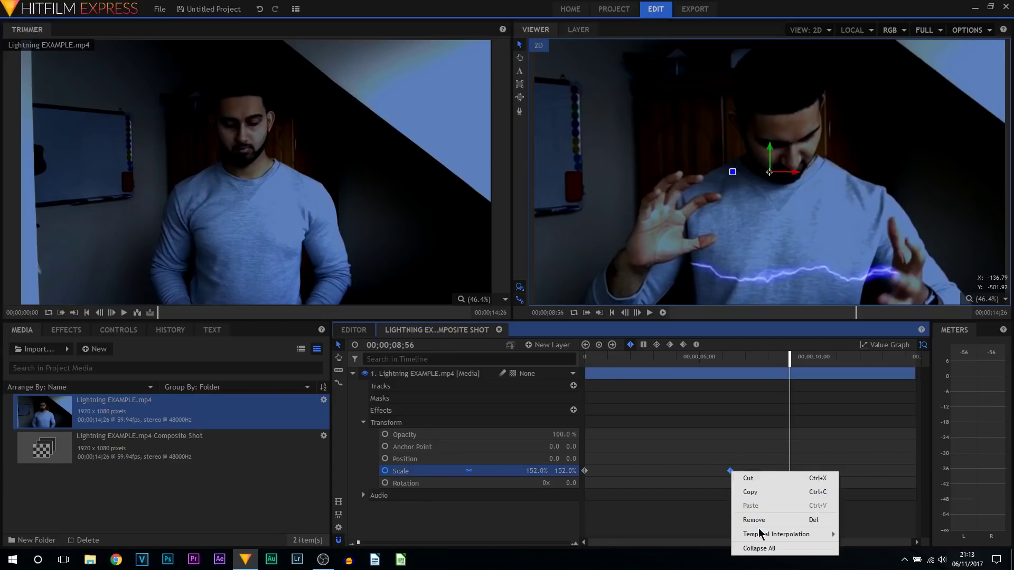
mouse_move(763, 535)
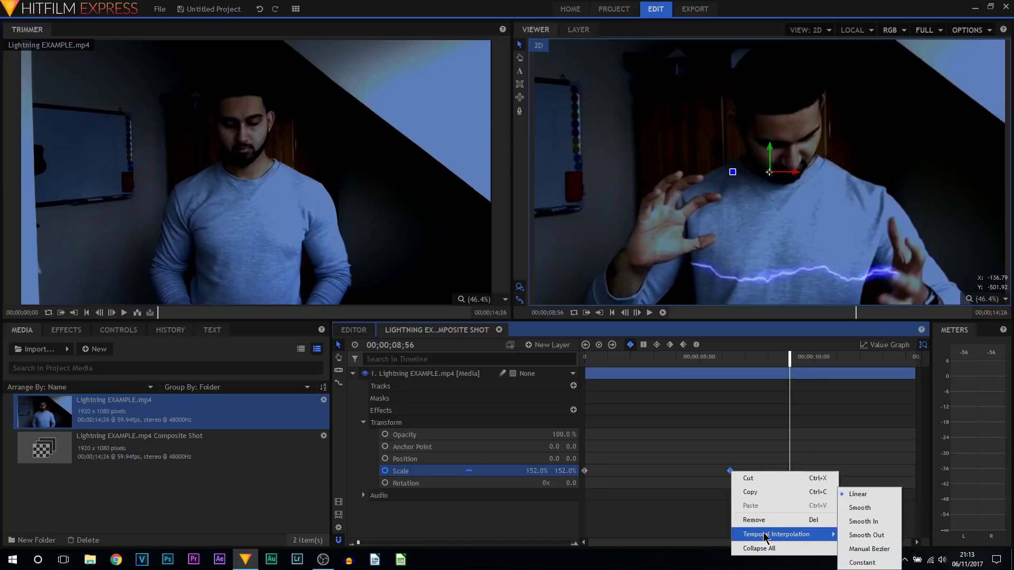
left_click(878, 508)
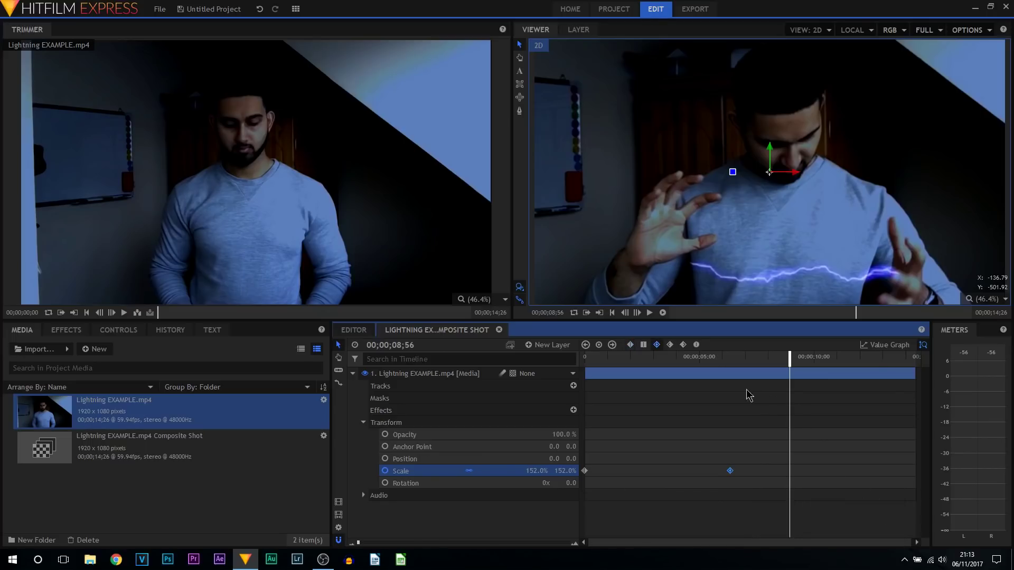
left_click_drag(638, 360, 585, 359)
left_click(650, 312)
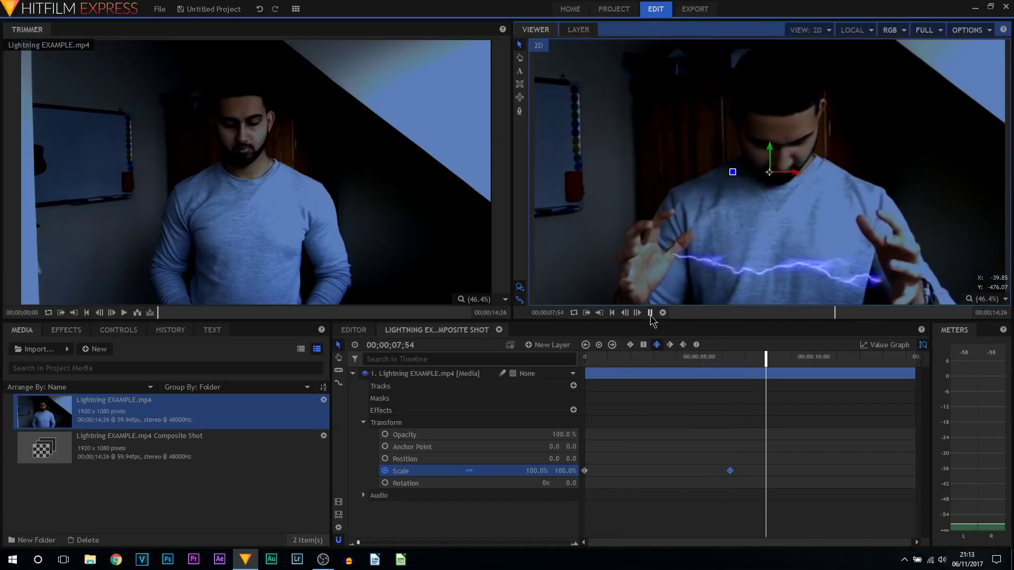
left_click(650, 313)
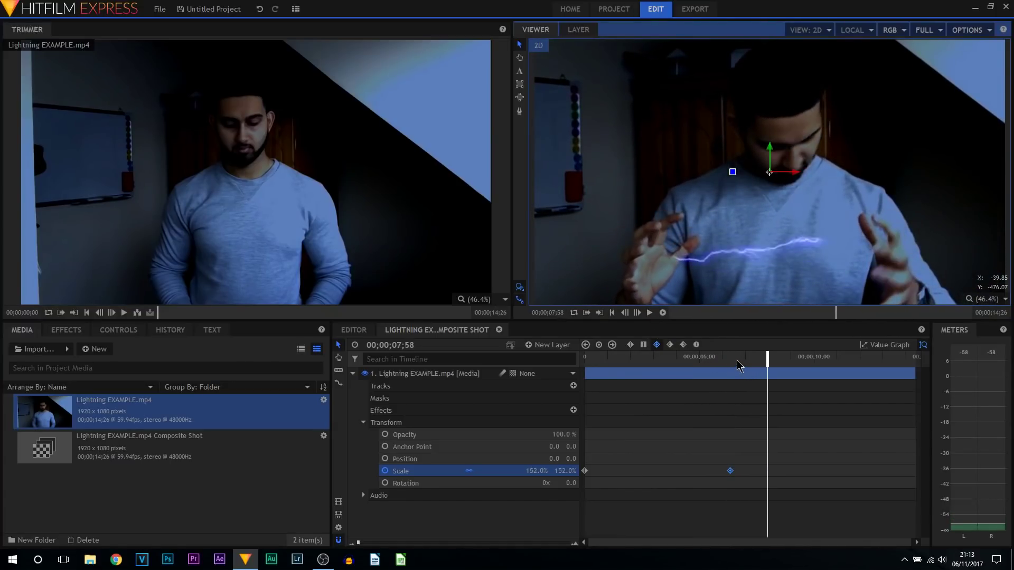
left_click_drag(769, 357, 368, 344)
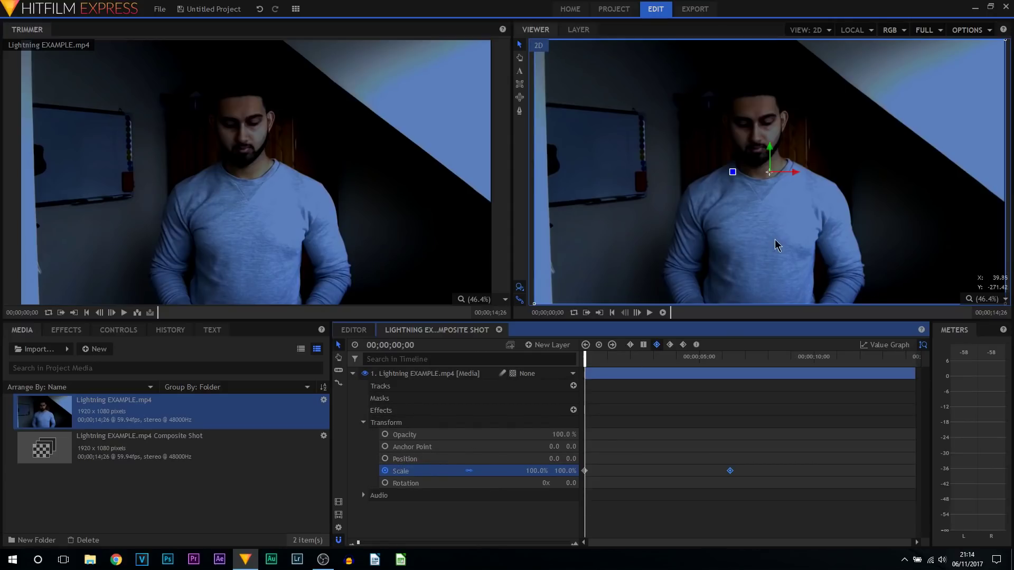
Step: Keyframe Position at frame 0, then shift the zoomed layer to about -74, 281 at 06;20
left_click(385, 459)
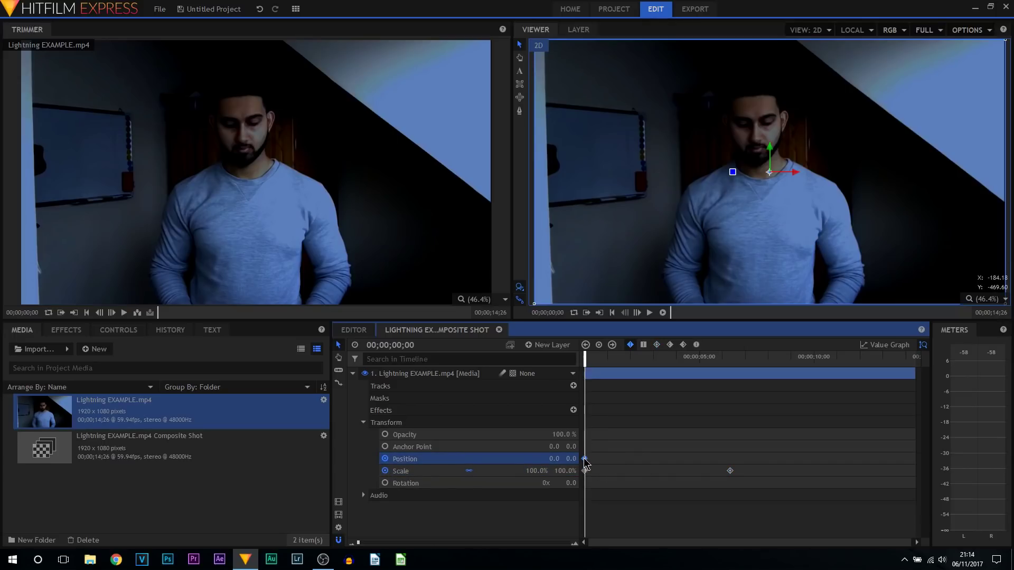
left_click(729, 470)
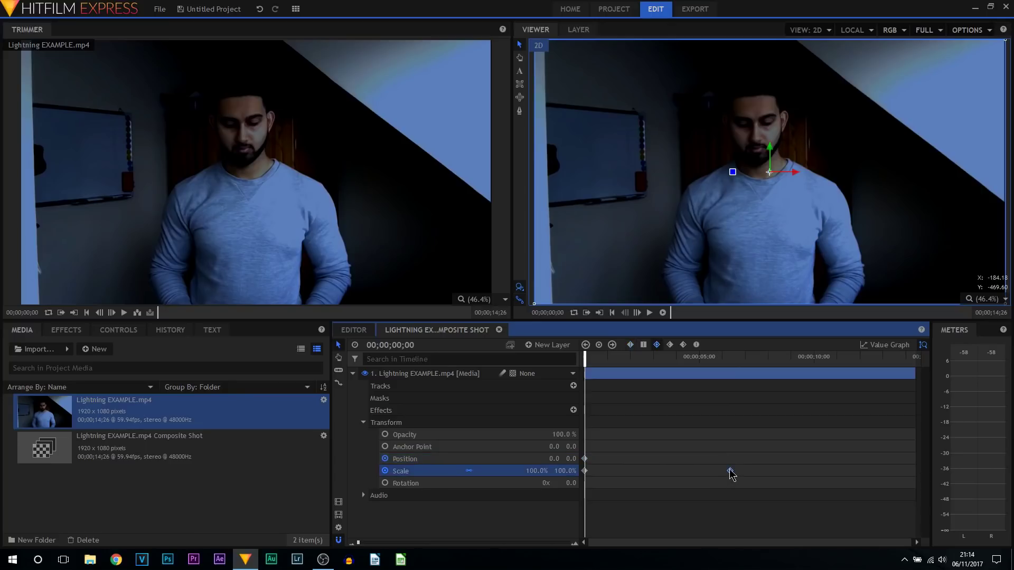
left_click_drag(731, 357, 729, 357)
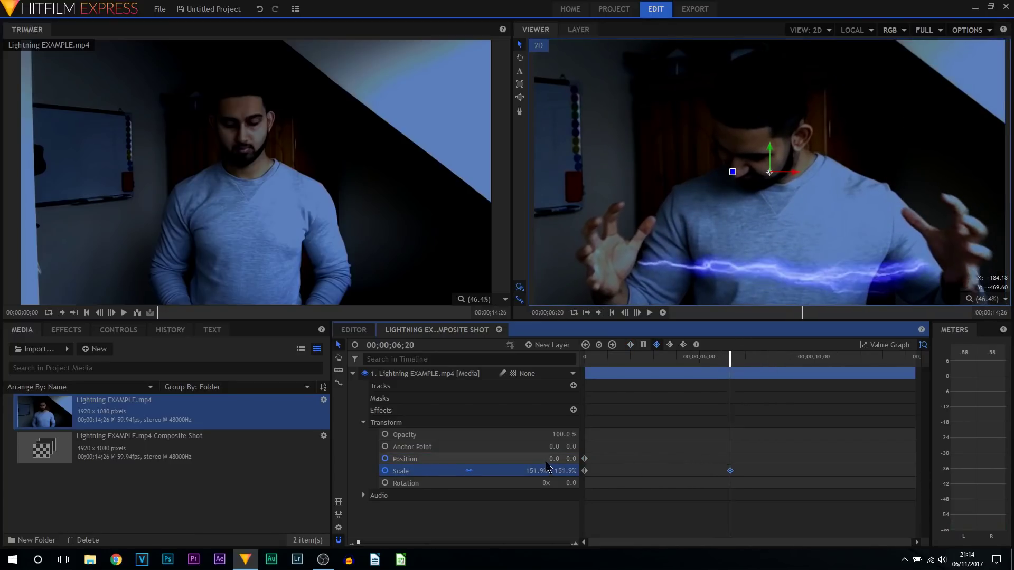
left_click_drag(768, 171, 766, 171)
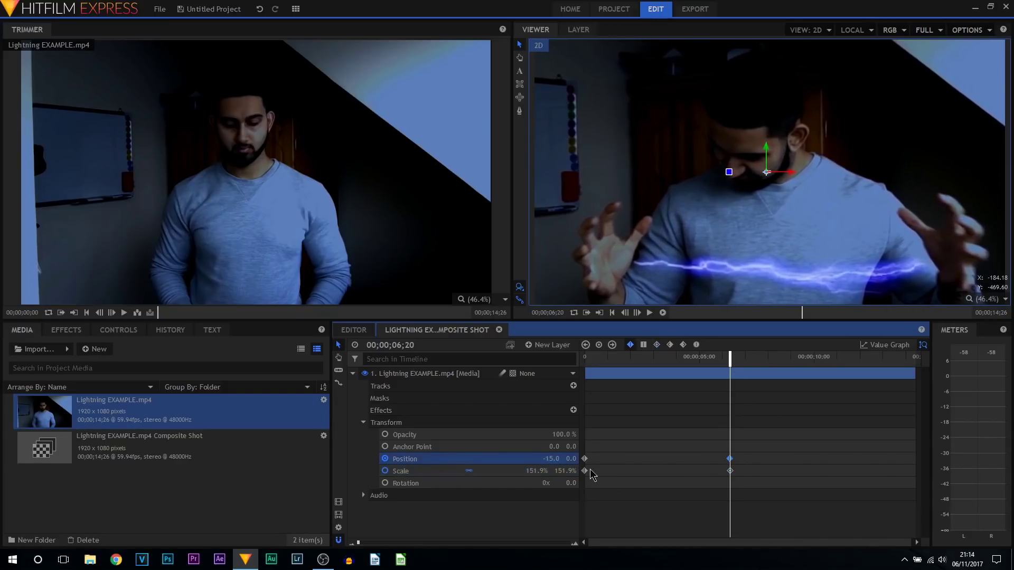
left_click_drag(570, 458, 718, 458)
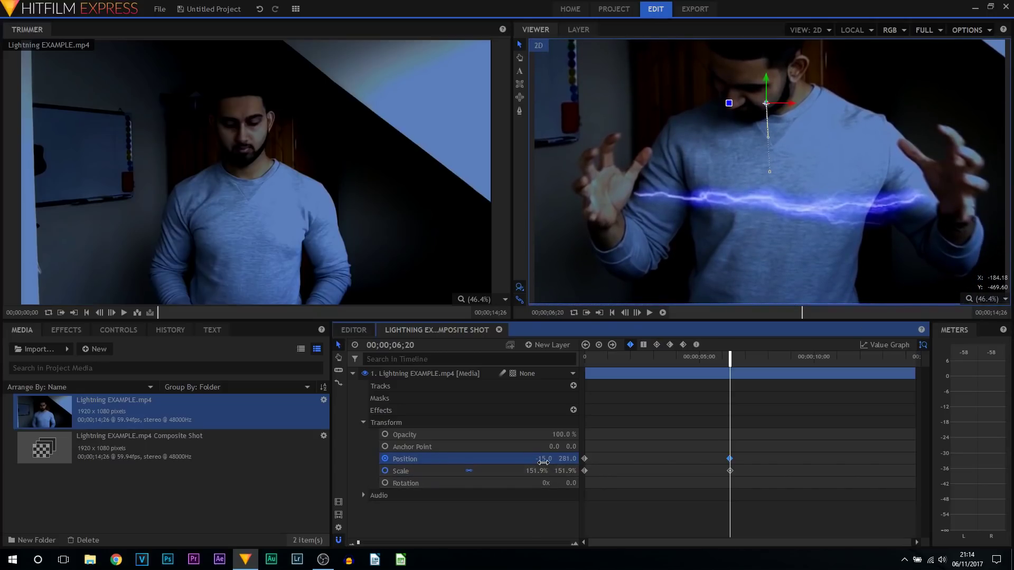
left_click_drag(542, 463, 512, 462)
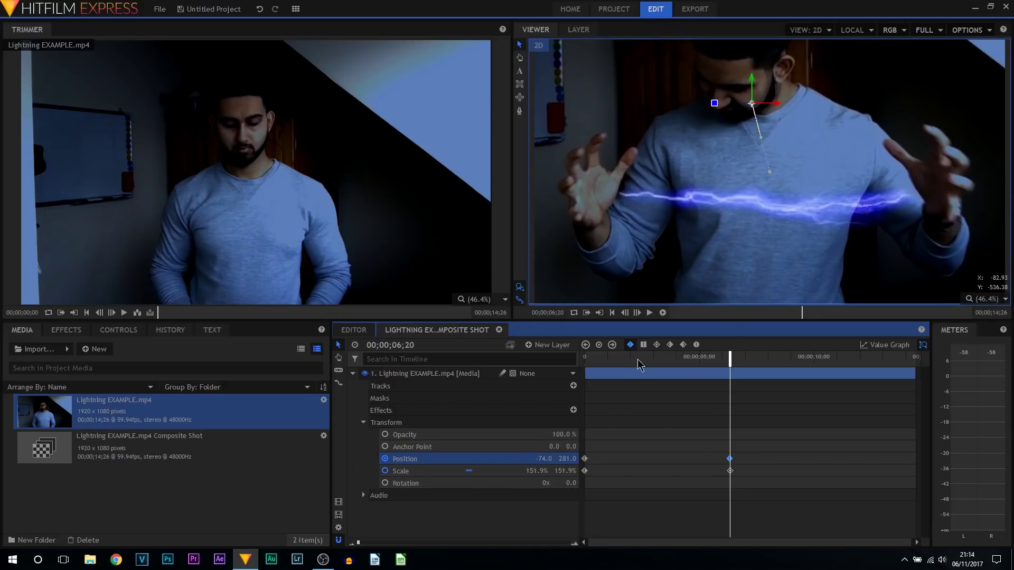
Step: Preview the trial chest zoom from the start of the clip
left_click_drag(628, 359, 611, 359)
key("Home")
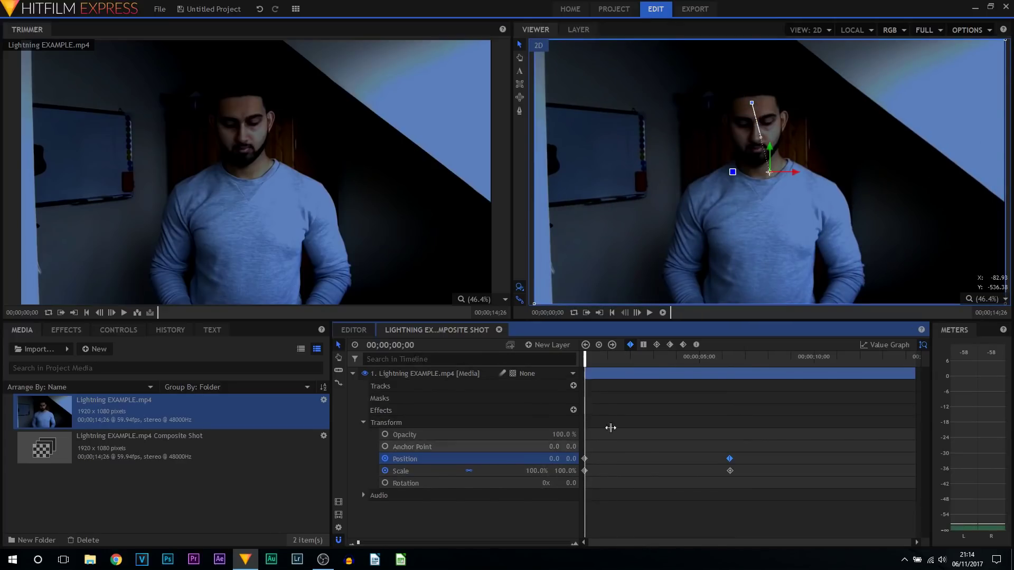
left_click(650, 313)
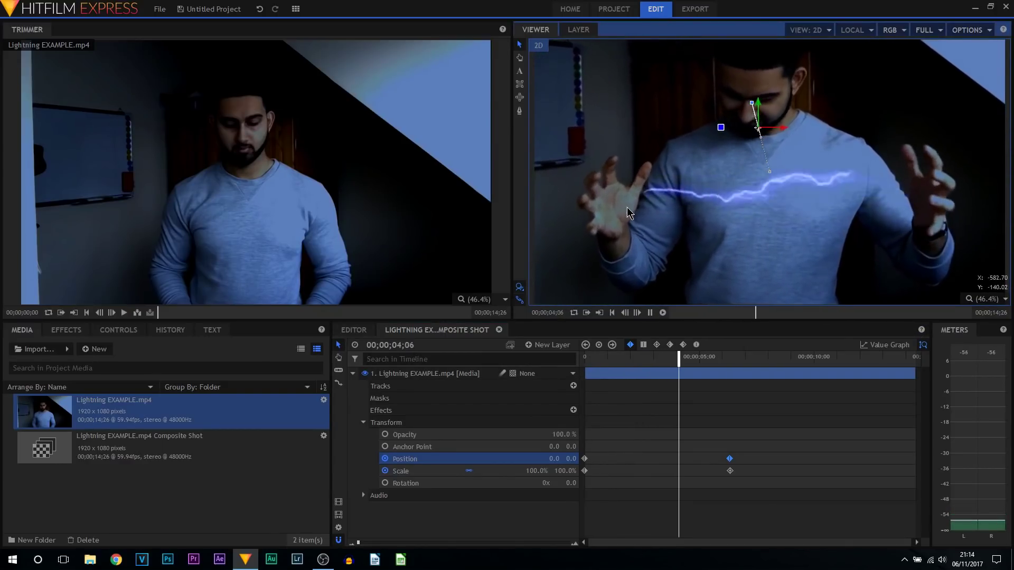
left_click(650, 312)
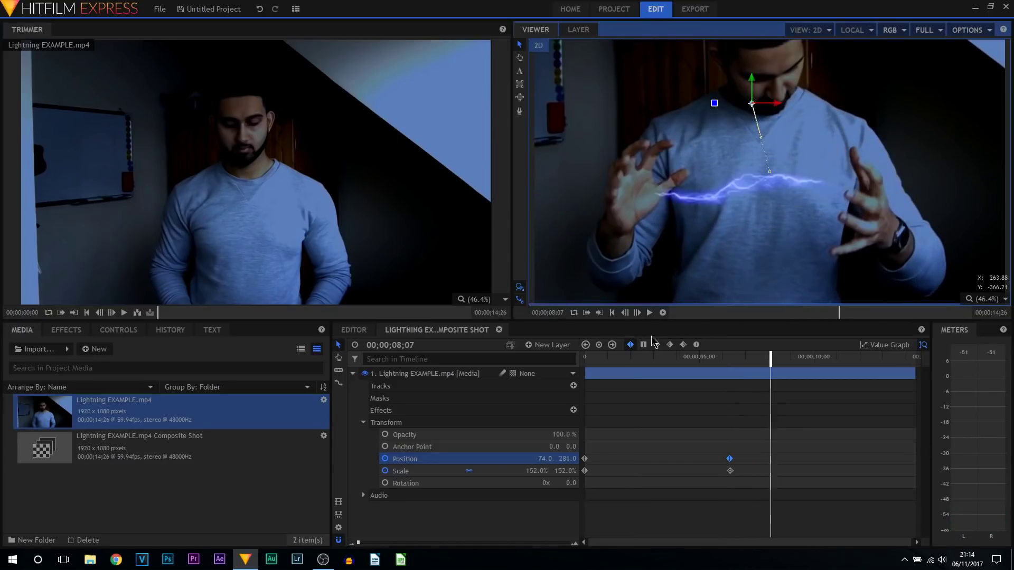
key("Home")
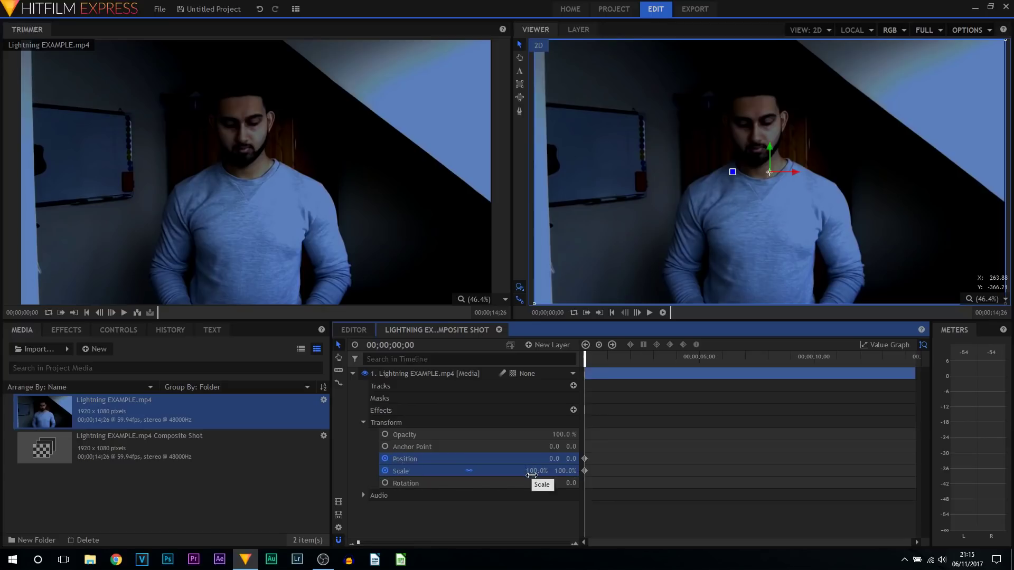
Step: At frame 0, enlarge the clip to 184% and move it to about -21, 444 on the chest
left_click_drag(532, 474, 562, 462)
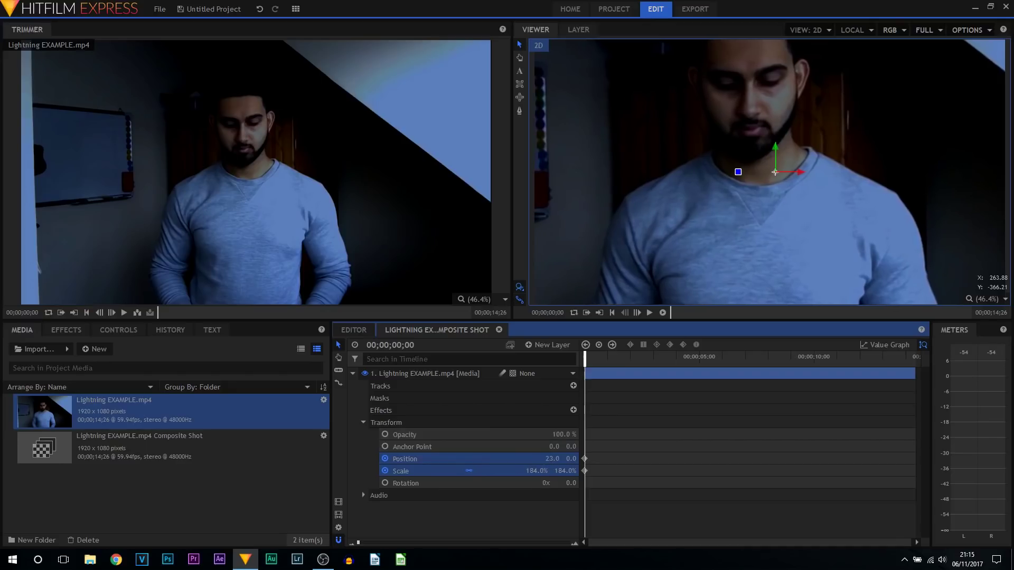
left_click_drag(775, 171, 764, 161)
left_click_drag(764, 74, 764, 63)
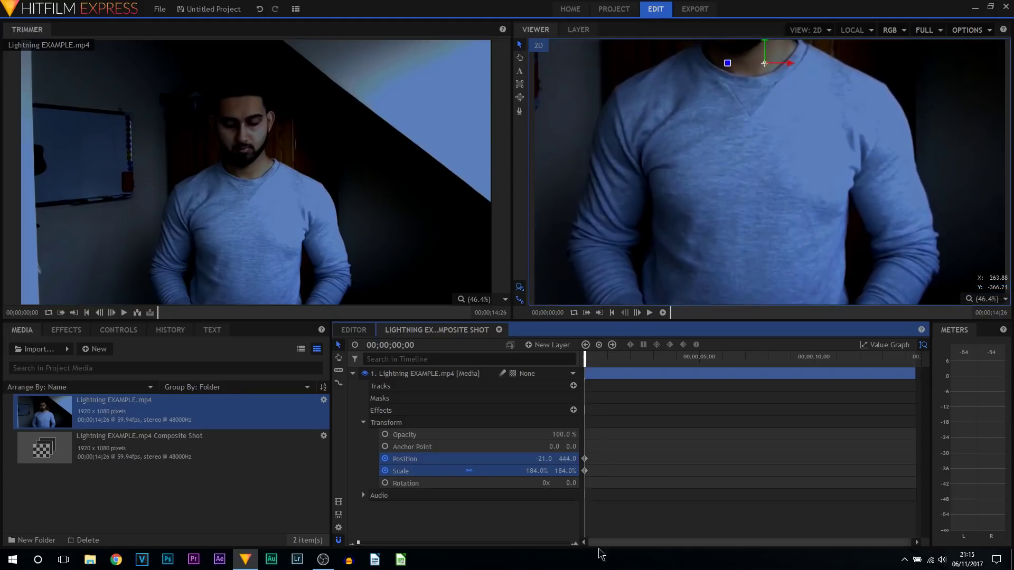
Step: At 05;59, keyframe Position 0, 0 and Scale 100% to restore the full frame
left_click(722, 367)
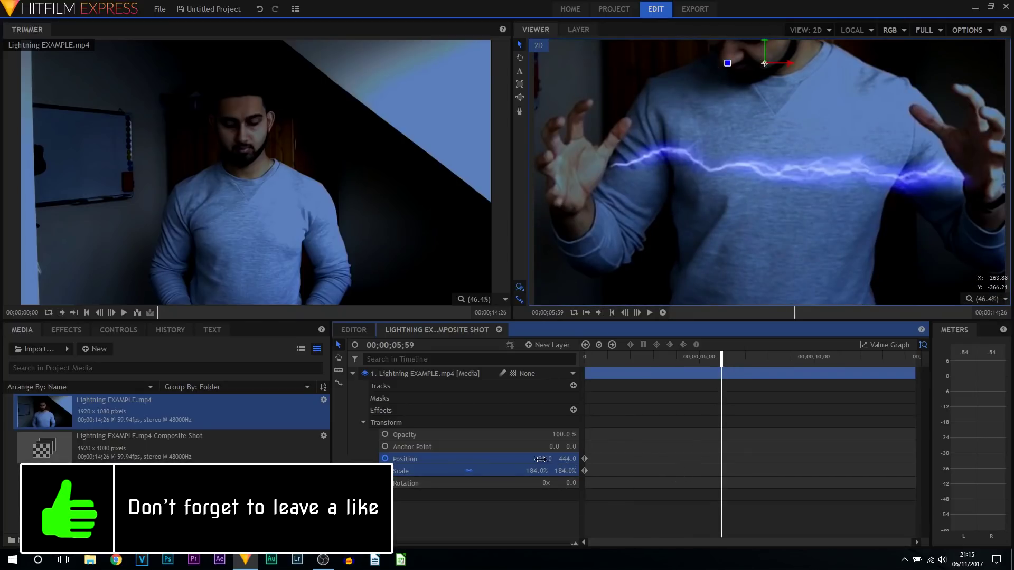
left_click(544, 459)
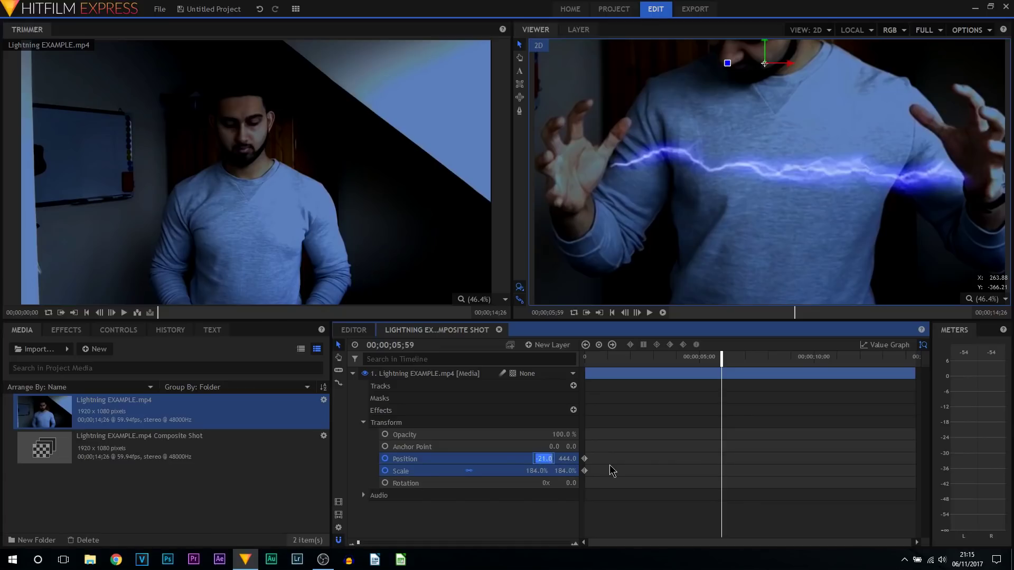
type("0")
key("Return")
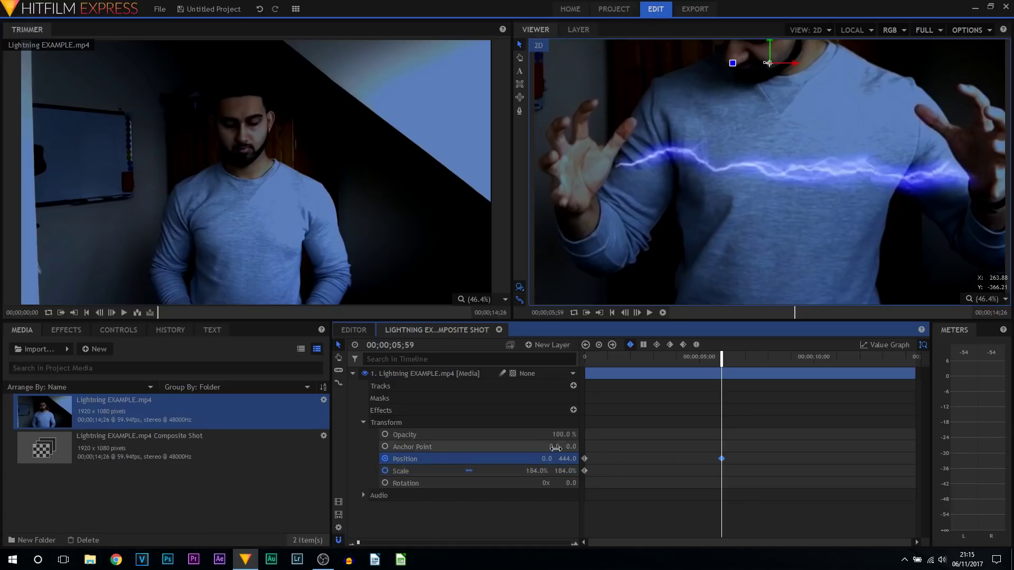
left_click(570, 459)
type("0")
key("Return")
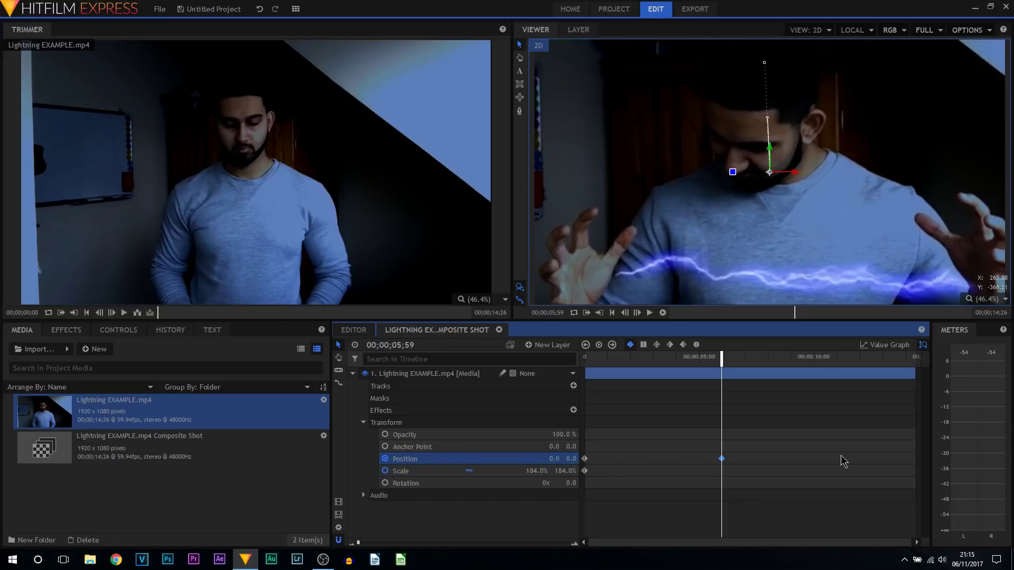
left_click(537, 470)
type("100")
key("Return")
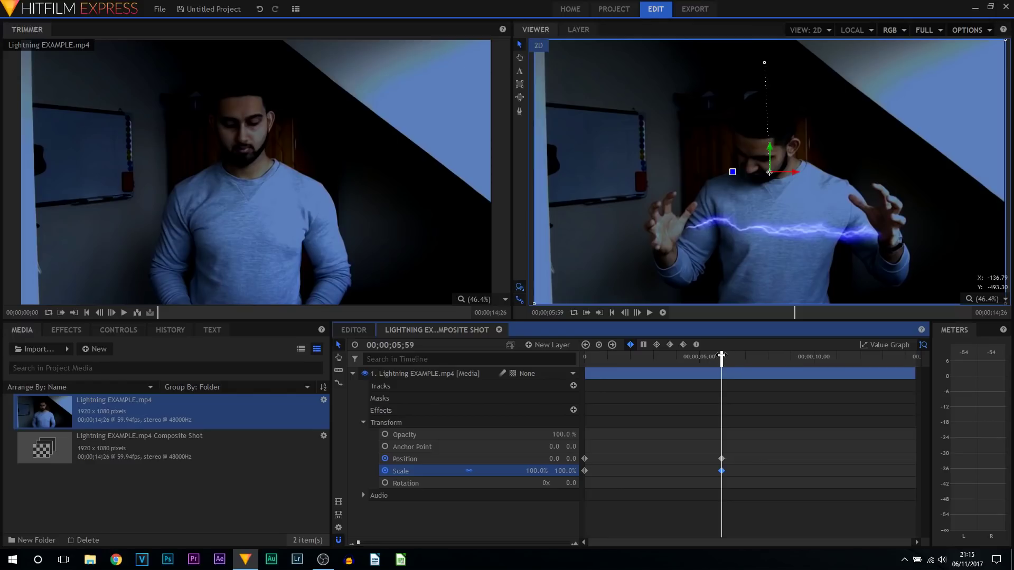
Step: Preview the 184%-to-full-frame zoom-out from the start of the clip
left_click_drag(721, 357, 584, 356)
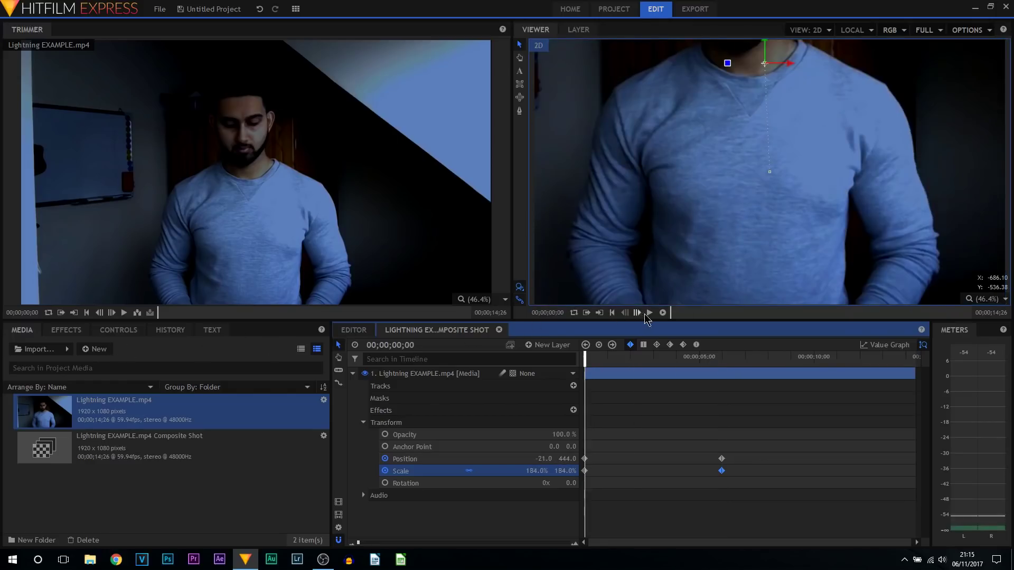
left_click(650, 314)
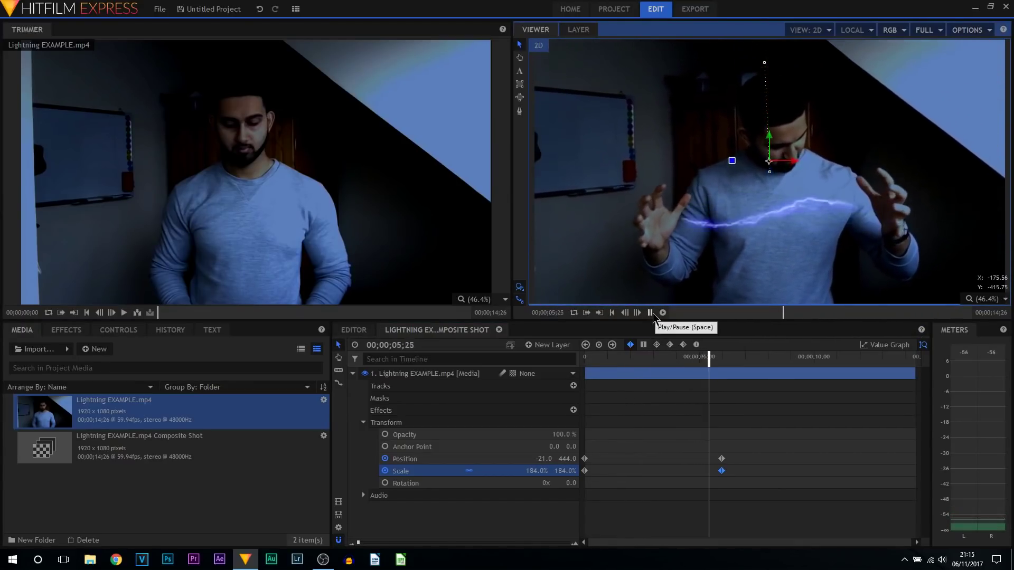
left_click(652, 313)
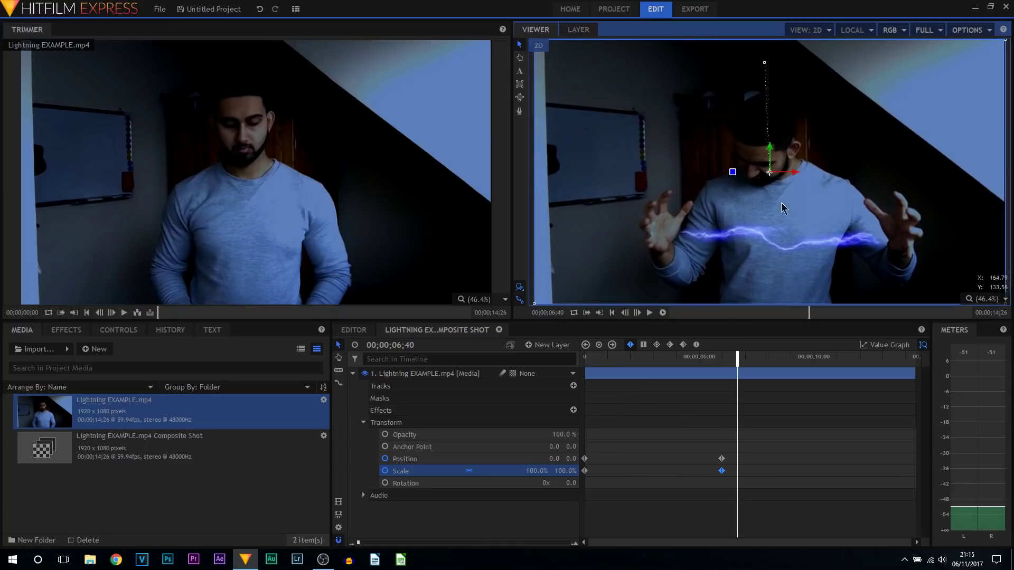
Step: Set the 05;59 Position and Scale keyframes to Smooth interpolation and replay the zoom-out
left_click_drag(729, 453, 708, 485)
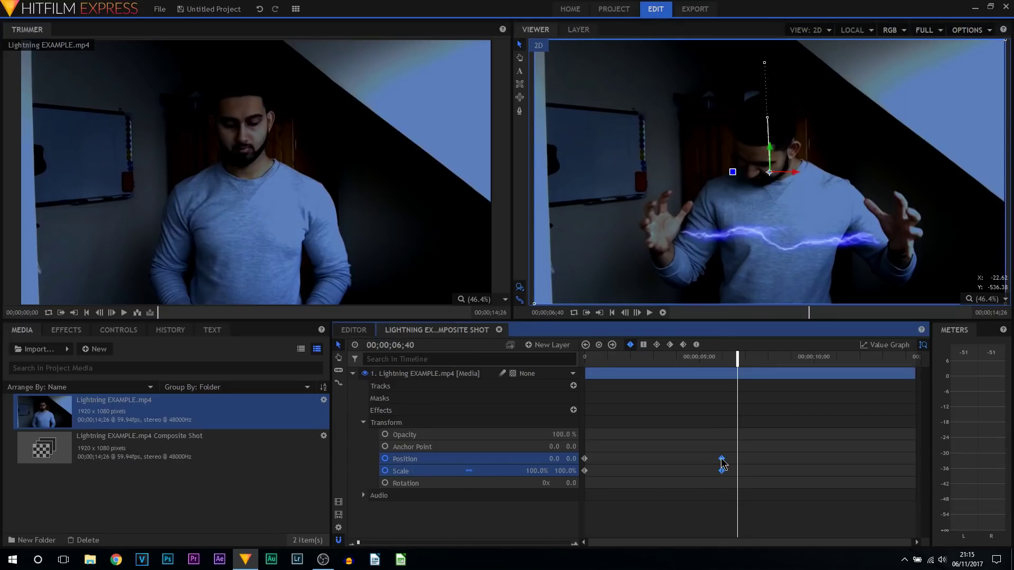
right_click(722, 463)
mouse_move(822, 523)
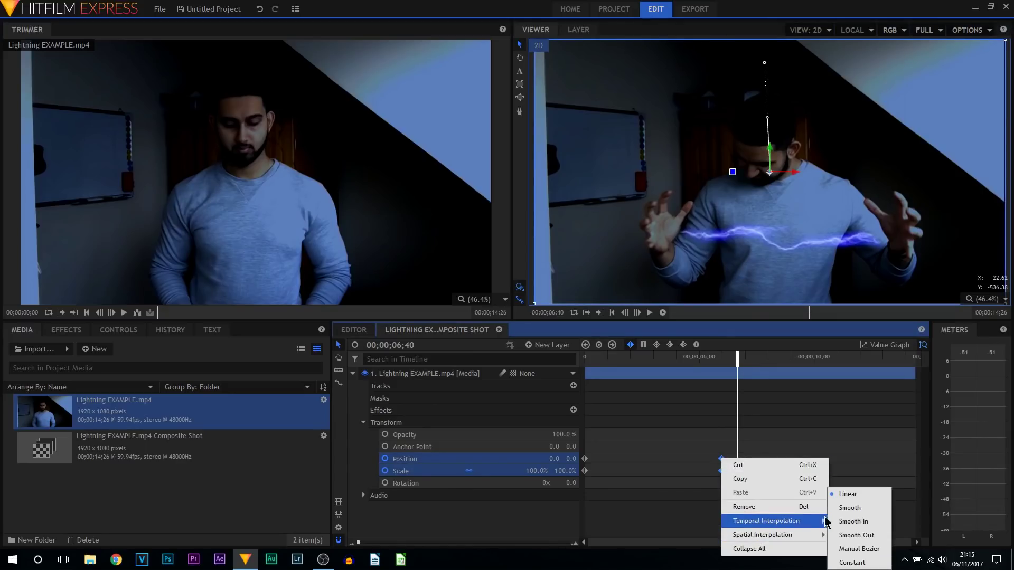
left_click(872, 513)
left_click_drag(606, 356, 585, 356)
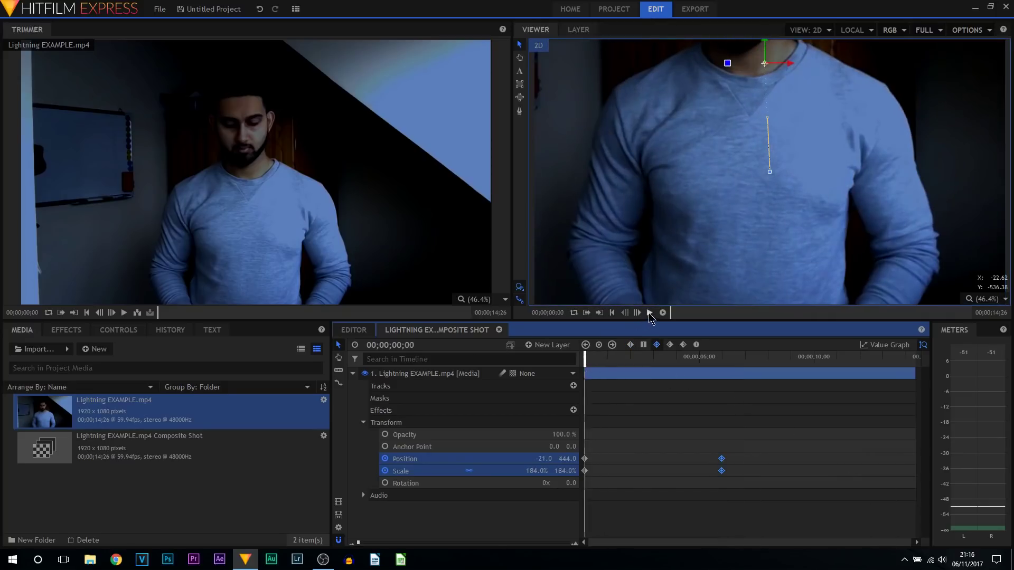
left_click(649, 313)
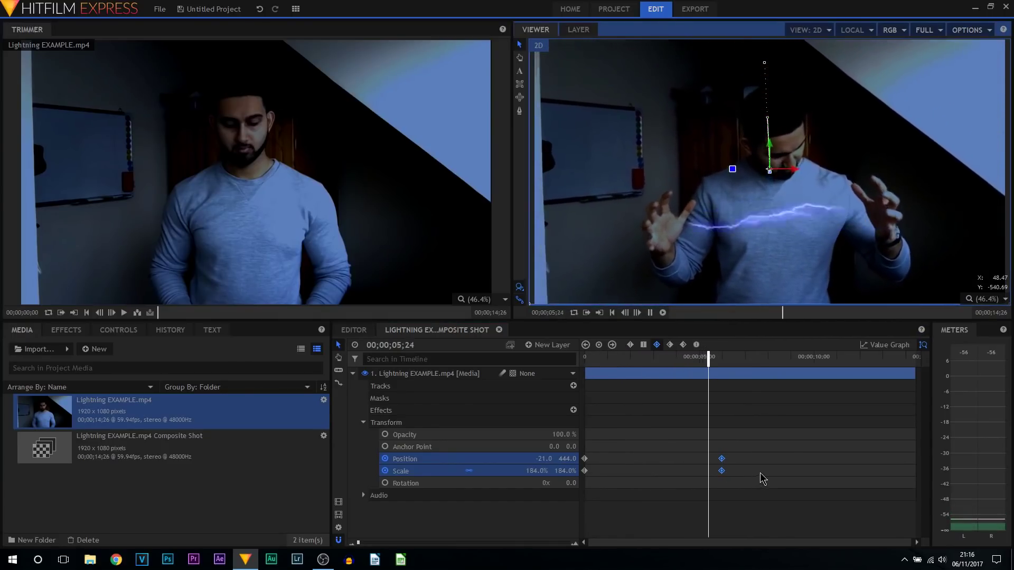
left_click(650, 314)
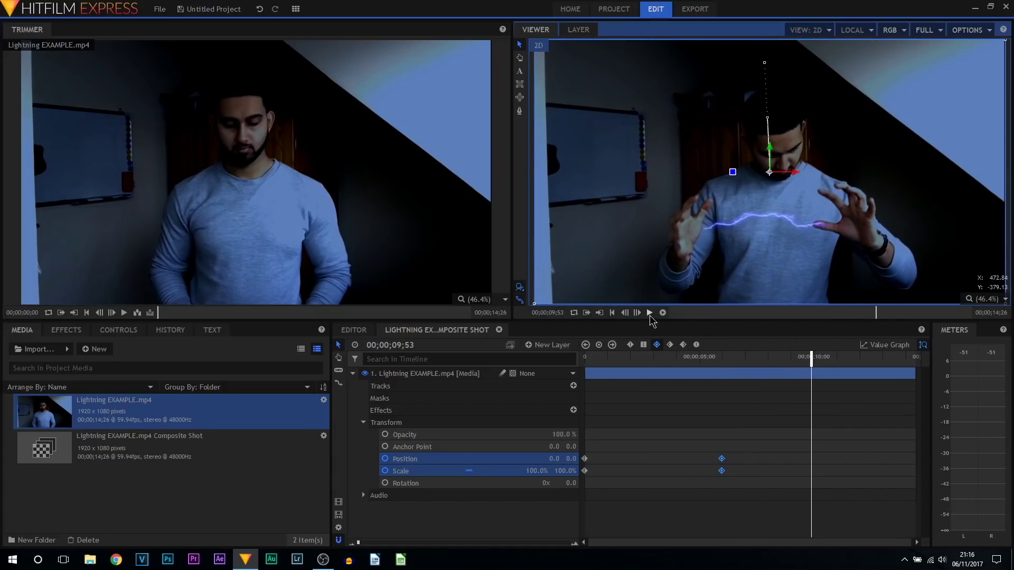